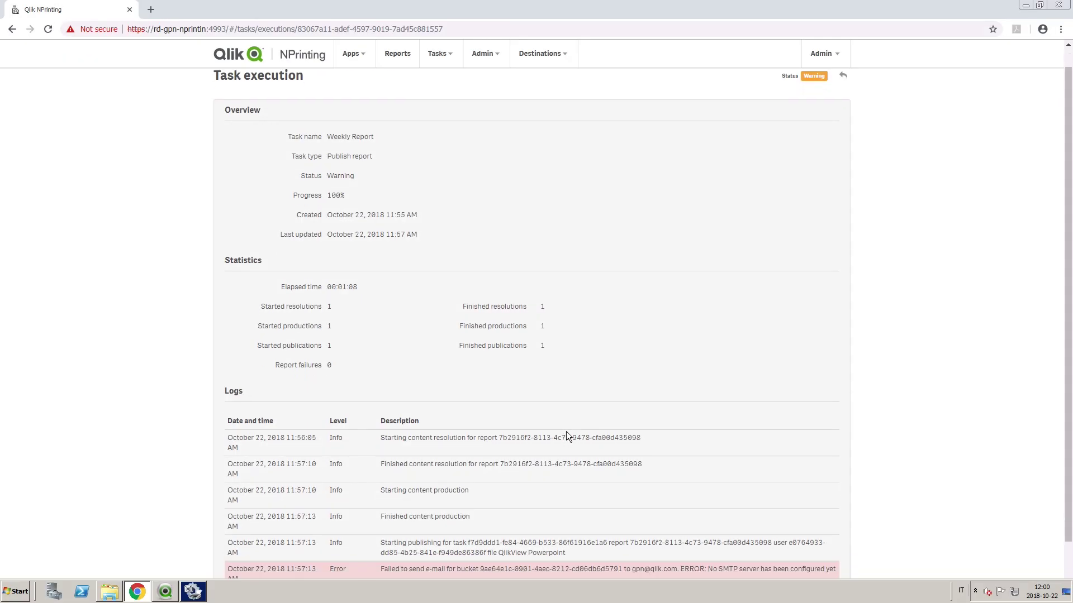
{"action": "scroll", "coordinate": [565, 431], "scroll_direction": "down", "scroll_amount": 1}
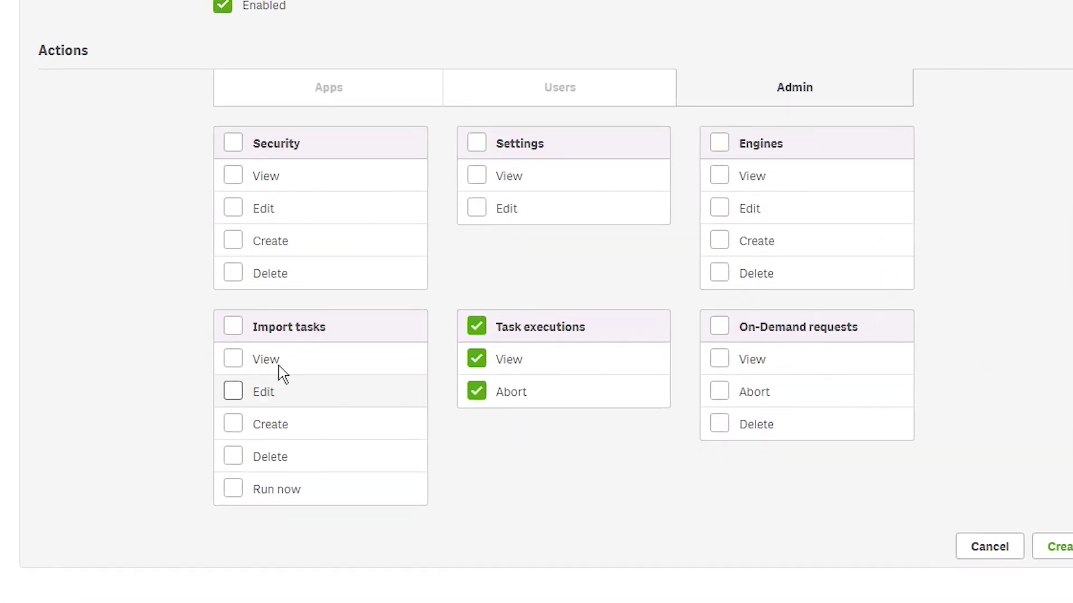
Step: Grant the role every Import tasks and On-Demand requests admin right
{"action": "left_click", "coordinate": [233, 327]}
{"action": "left_click", "coordinate": [727, 334]}
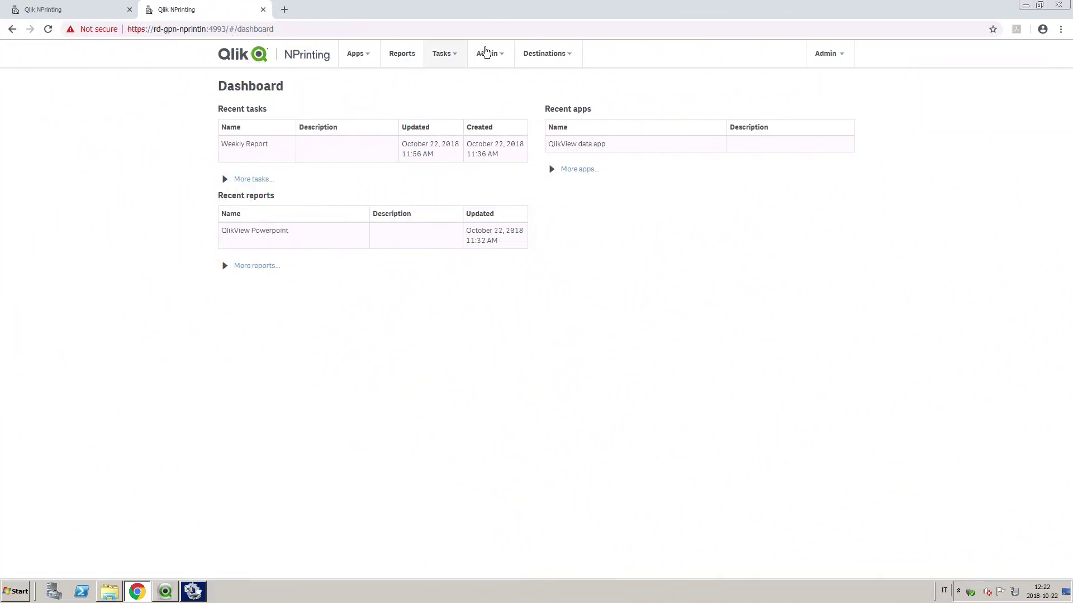
Step: Go to Admin > Task executions to list the Weekly Report runs
{"action": "left_click", "coordinate": [488, 56]}
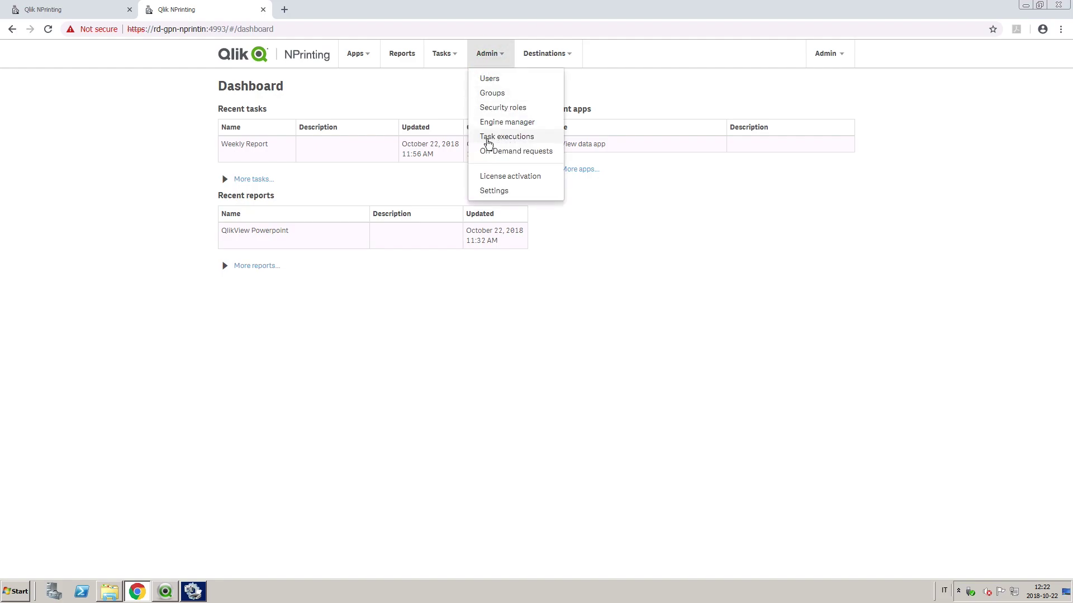
{"action": "left_click", "coordinate": [521, 144]}
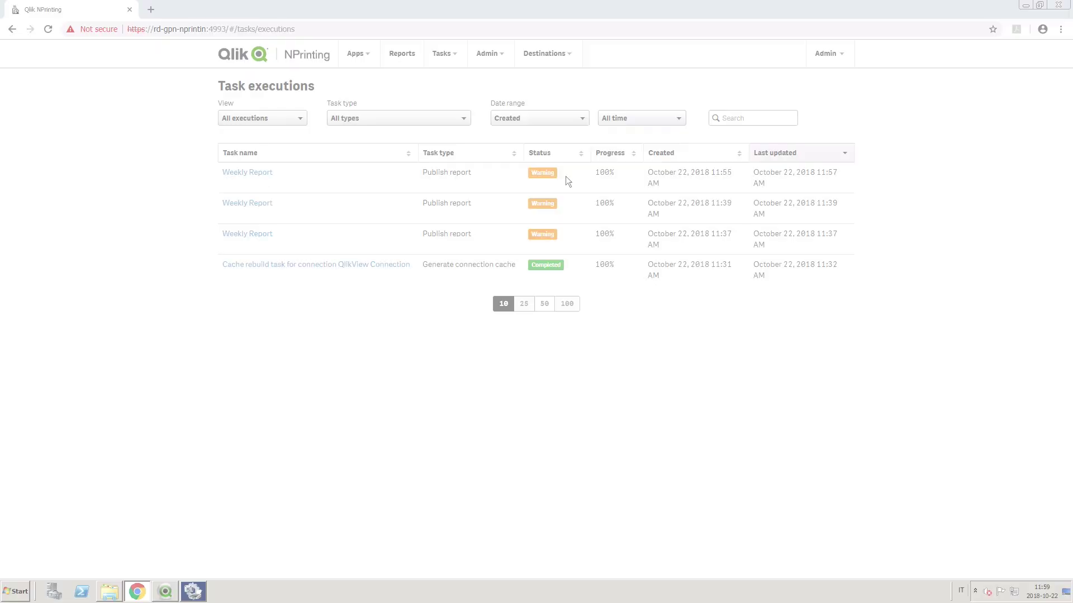
Step: Review the View, Task type, Date range and period filters, then open the latest Weekly Report execution
{"action": "left_click", "coordinate": [287, 120]}
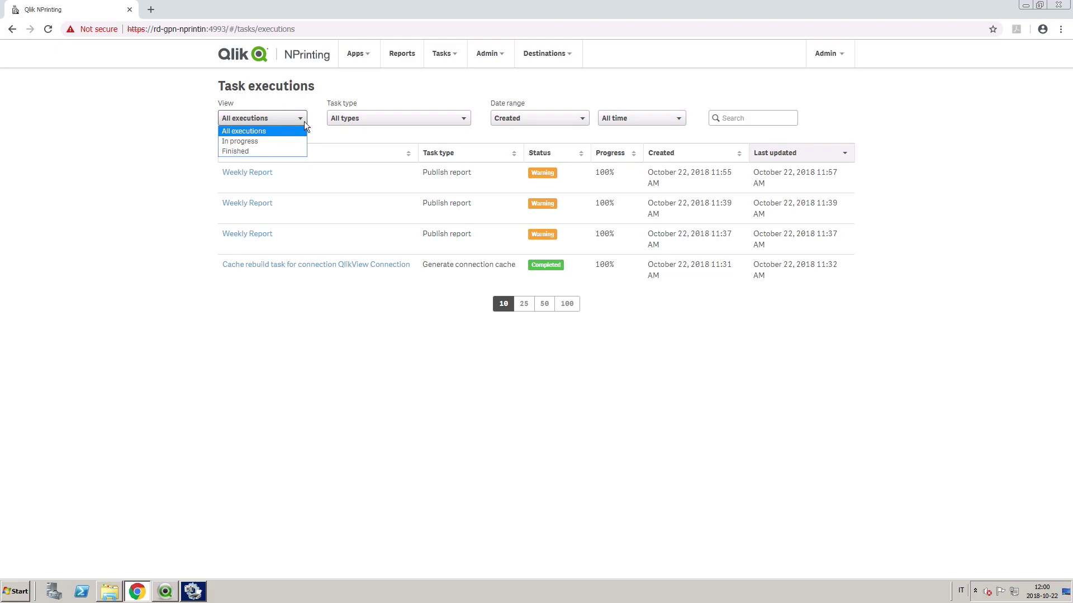
{"action": "left_click", "coordinate": [358, 119]}
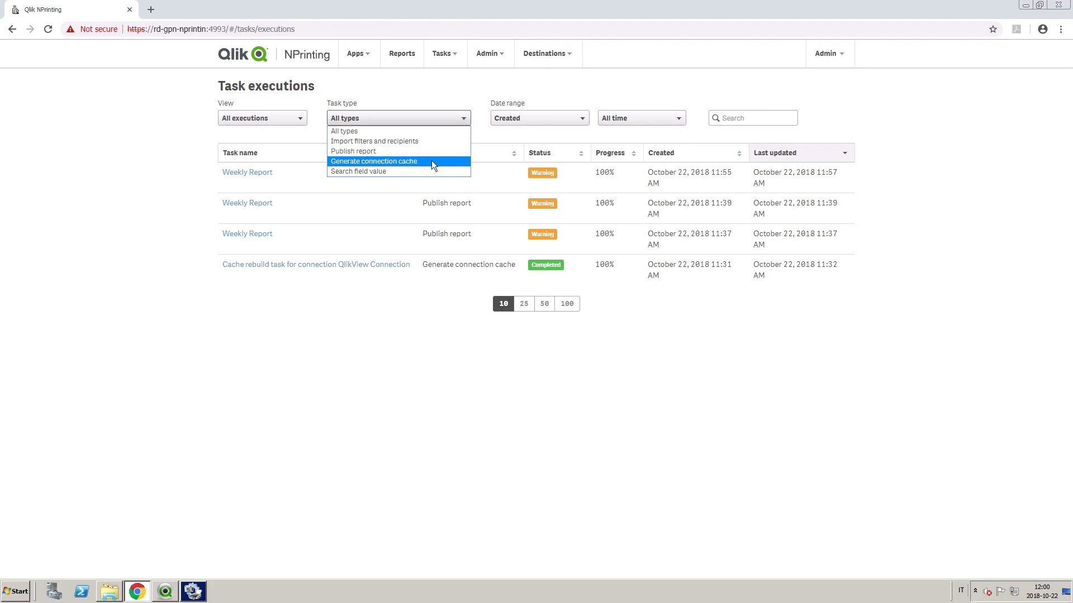
{"action": "left_click", "coordinate": [543, 124]}
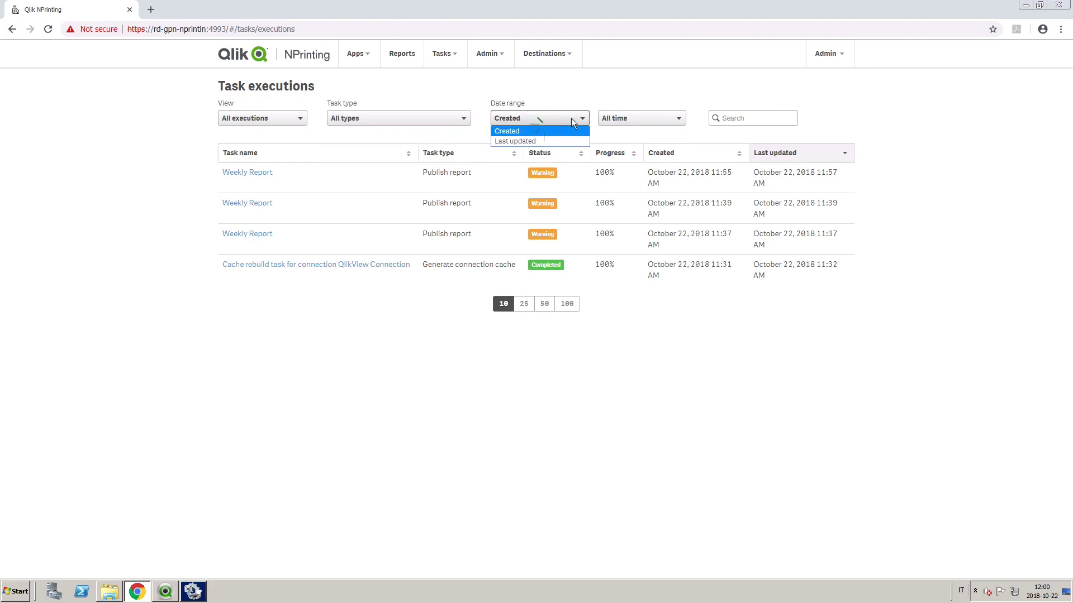
{"action": "left_click", "coordinate": [622, 123]}
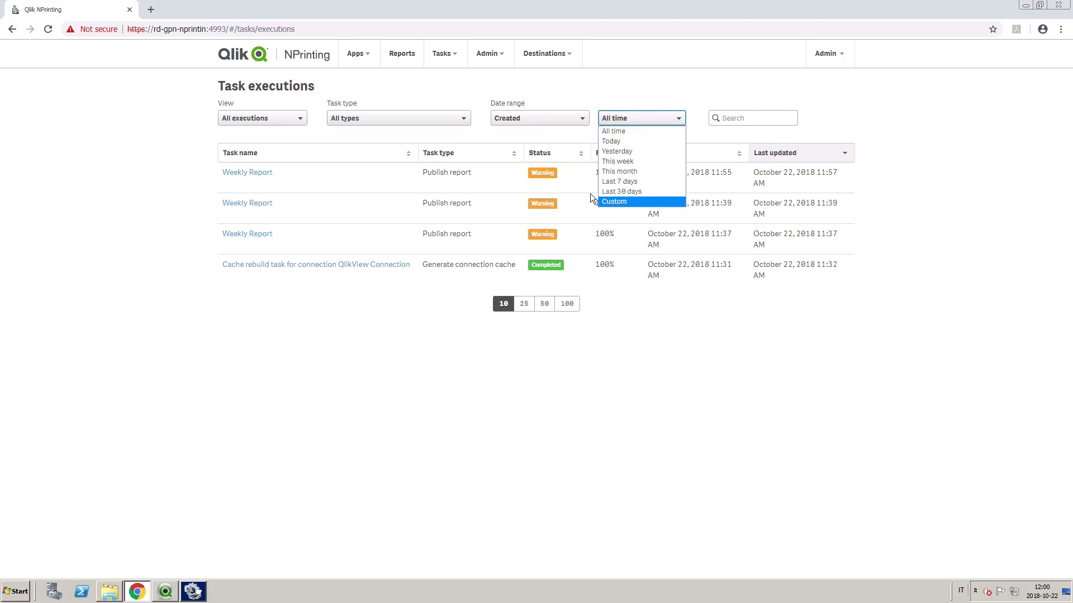
{"action": "left_click", "coordinate": [253, 172]}
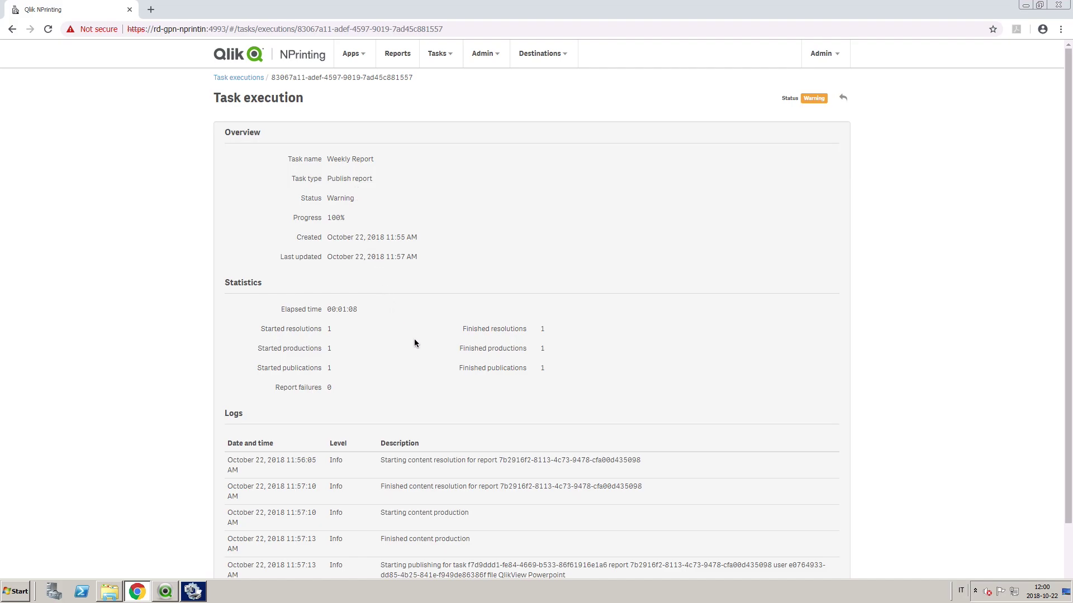
Step: Check the execution logs for the SMTP error, then go to Admin > Security roles
{"action": "scroll", "coordinate": [568, 437], "scroll_direction": "down", "scroll_amount": 2}
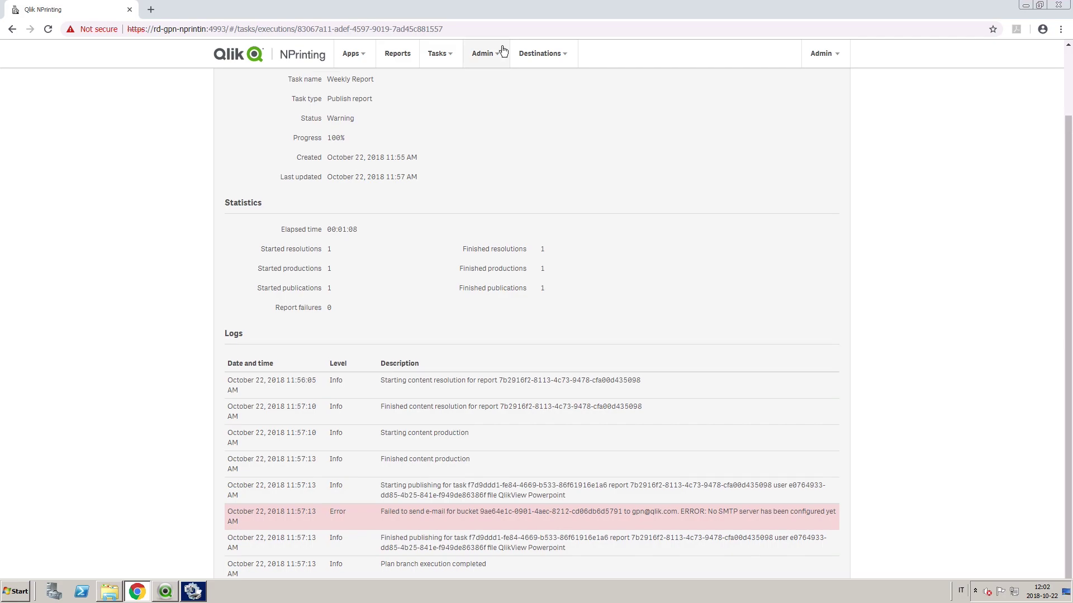
{"action": "left_click", "coordinate": [500, 51]}
{"action": "left_click", "coordinate": [506, 108]}
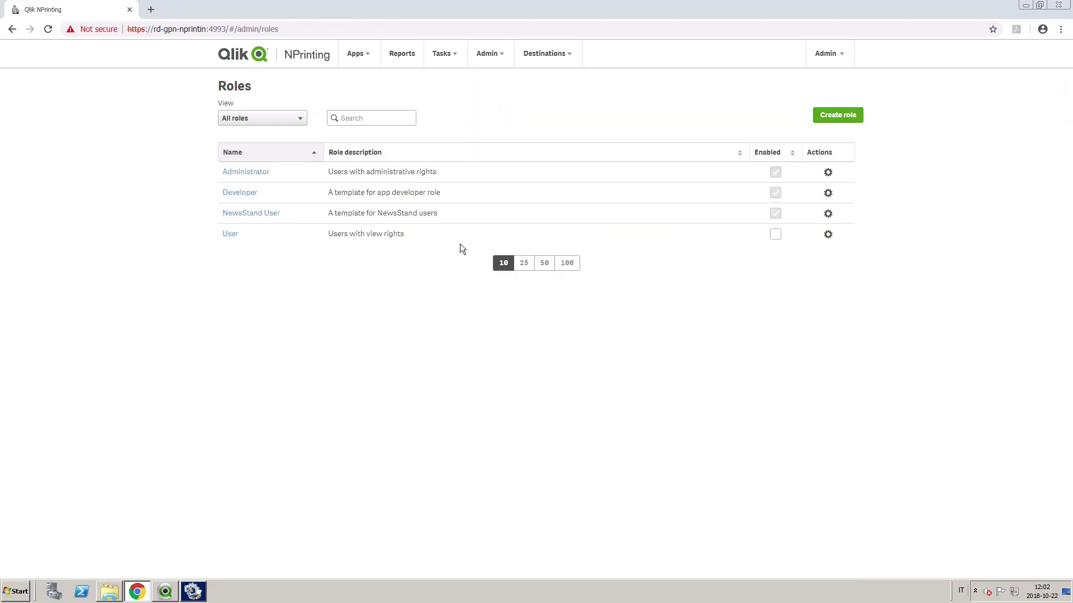
Step: Start a new role named 'Report developer with tasks executions rights' covering all apps
{"action": "left_click", "coordinate": [837, 115]}
{"action": "left_click", "coordinate": [624, 129]}
{"action": "type", "text": "Report"}
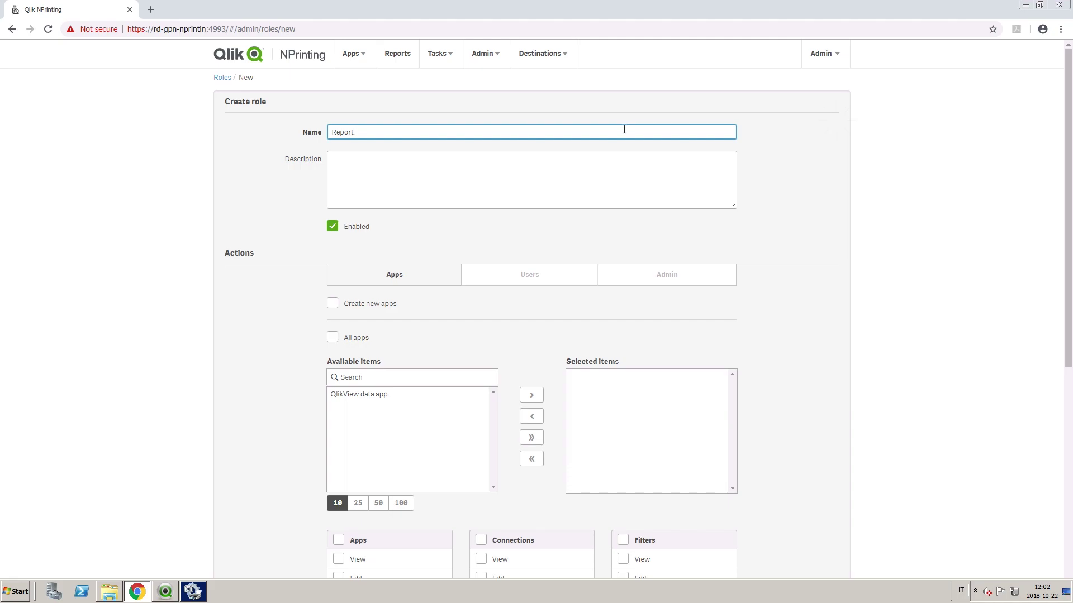
{"action": "type", "text": " developer with tasks executions rights"}
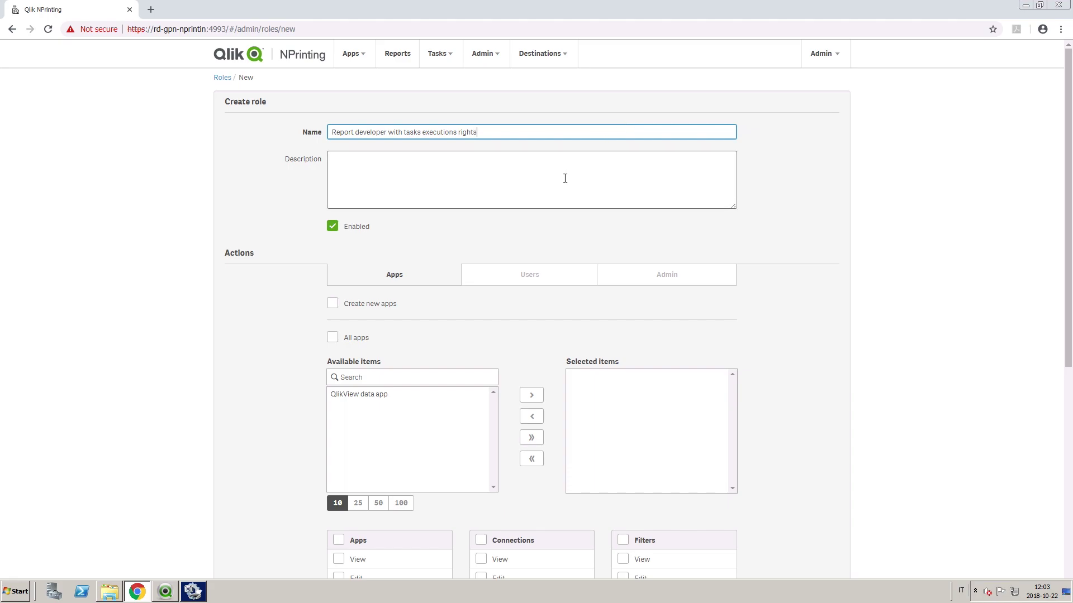
{"action": "left_click", "coordinate": [333, 338]}
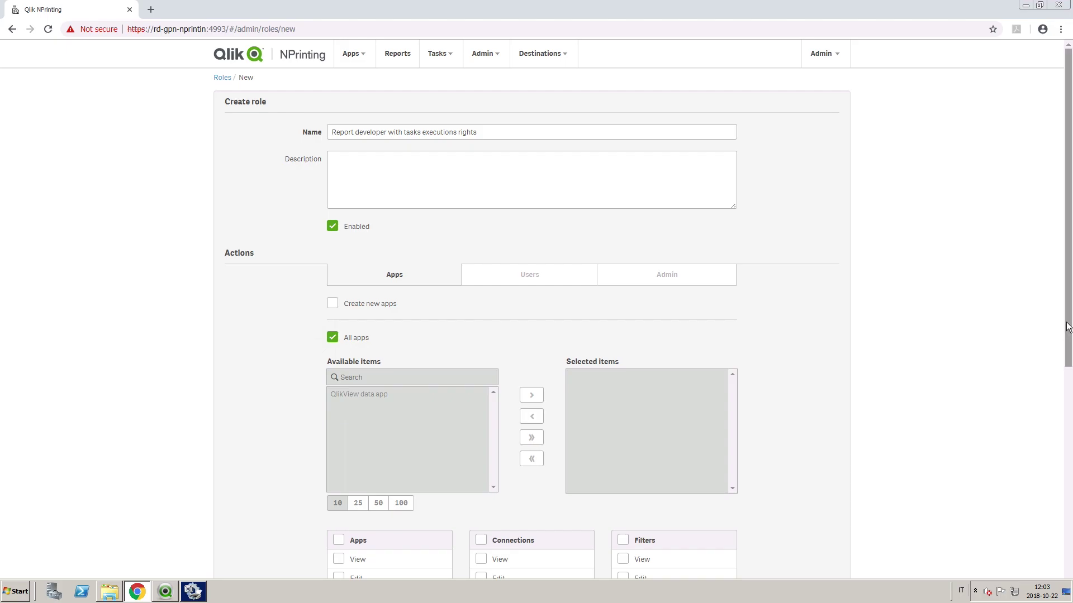
Step: Grant all Apps, Connections, Filters, Conditions, Reports, Publish tasks, Published reports, Destinations and On-Demand rights
{"action": "scroll", "coordinate": [1061, 388], "scroll_direction": "down", "scroll_amount": 2}
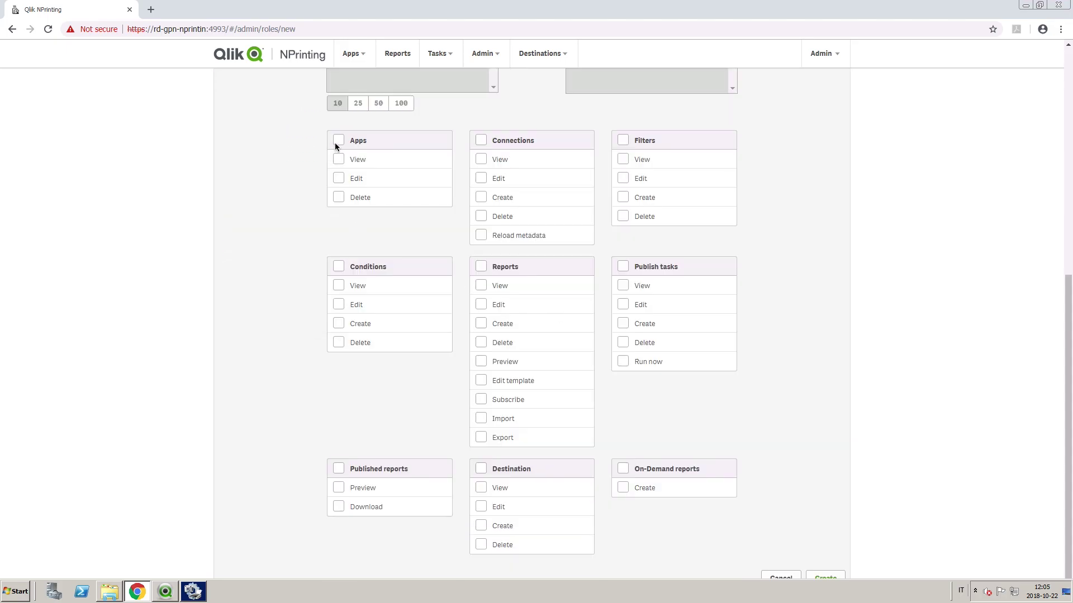
{"action": "left_click", "coordinate": [339, 142]}
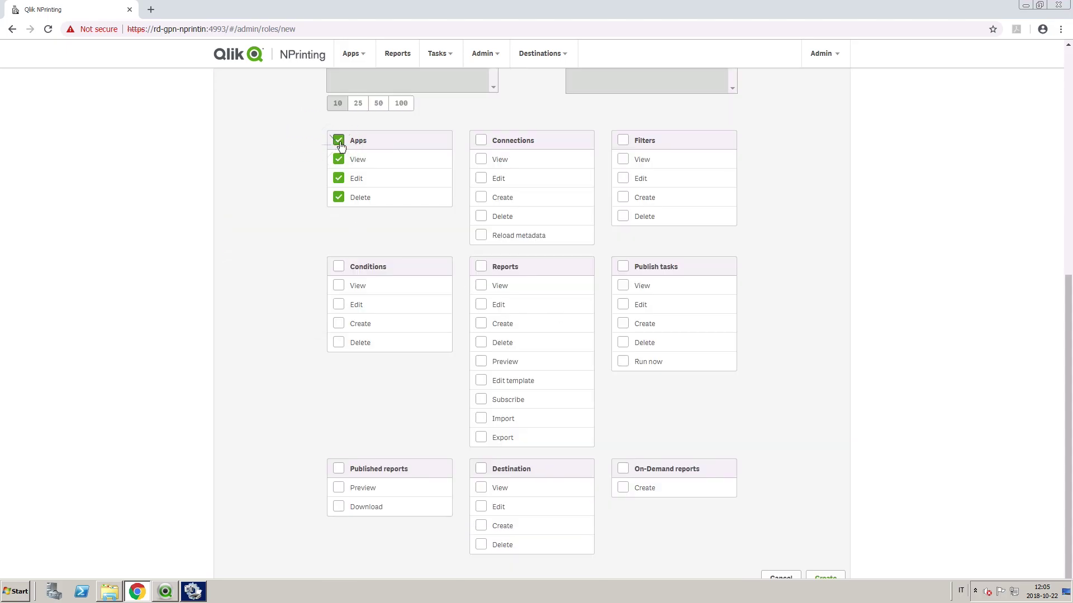
{"action": "left_click", "coordinate": [480, 140]}
{"action": "left_click", "coordinate": [622, 142]}
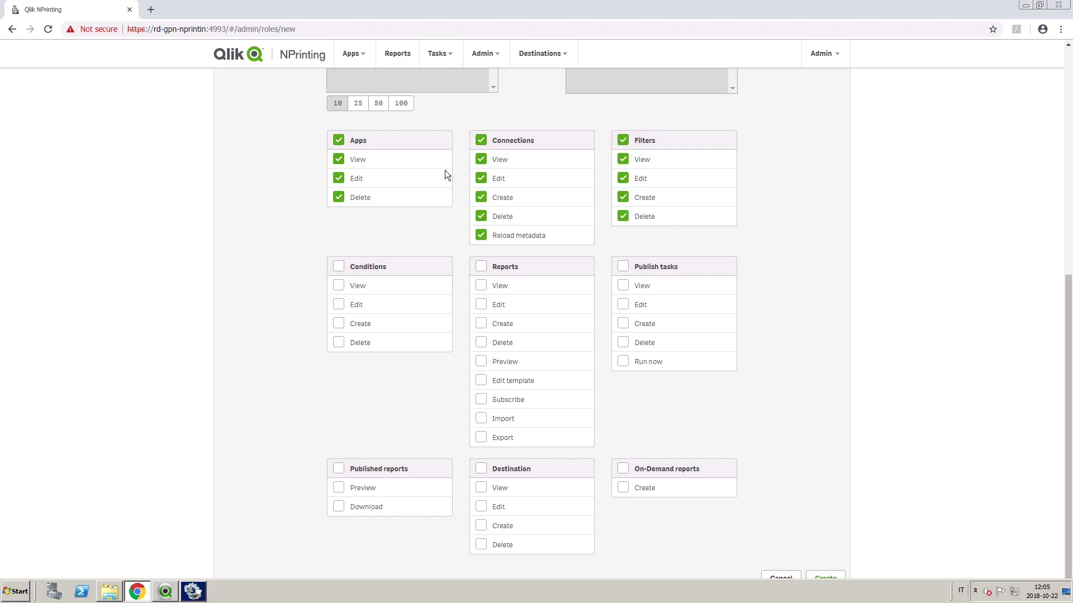
{"action": "left_click", "coordinate": [340, 267]}
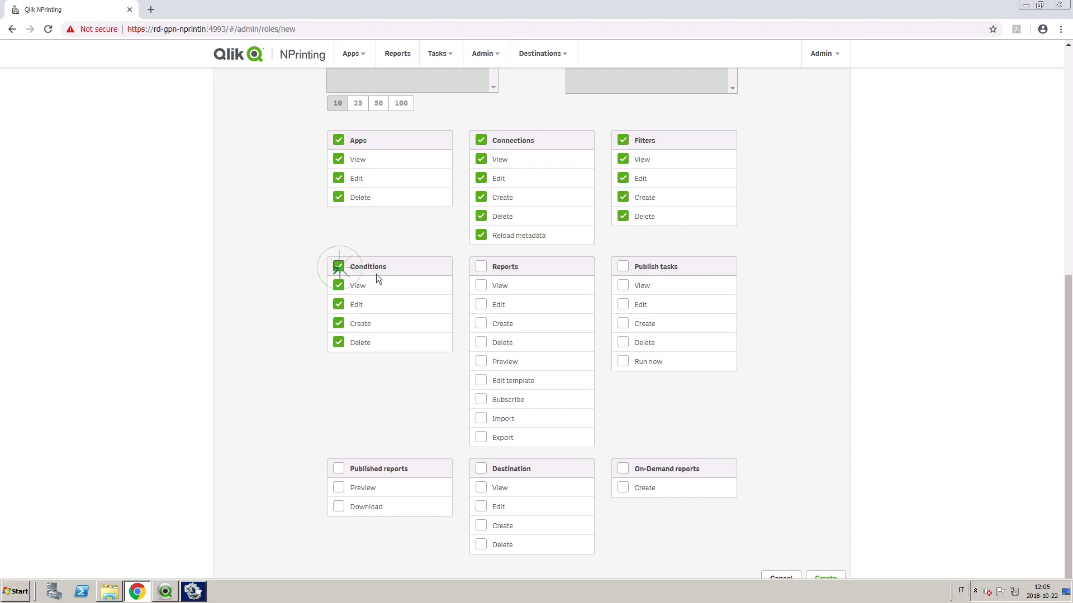
{"action": "left_click", "coordinate": [481, 266]}
{"action": "left_click", "coordinate": [620, 268]}
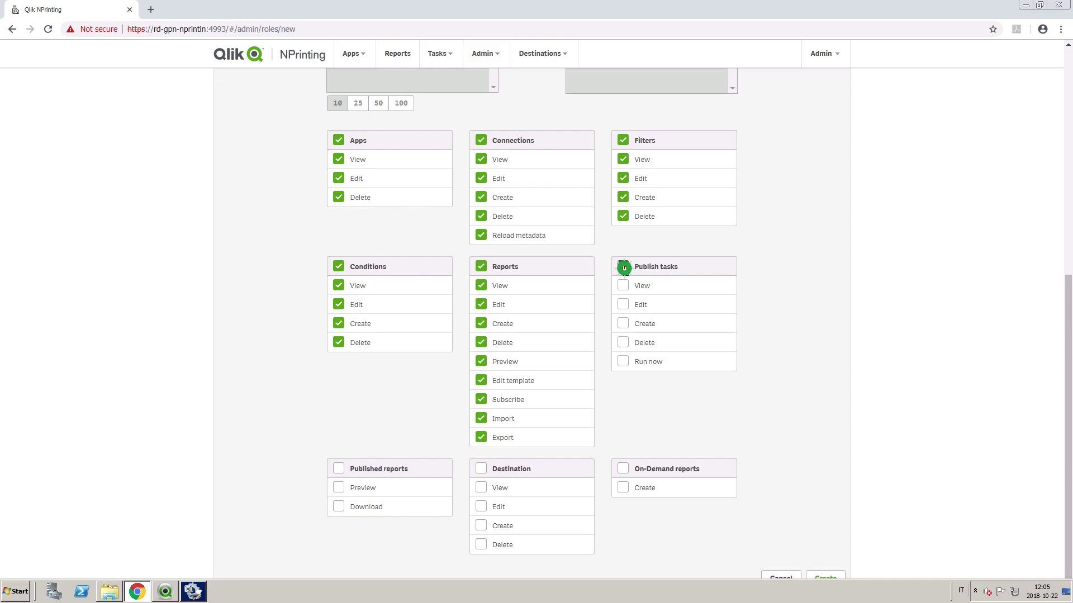
{"action": "left_click", "coordinate": [339, 469]}
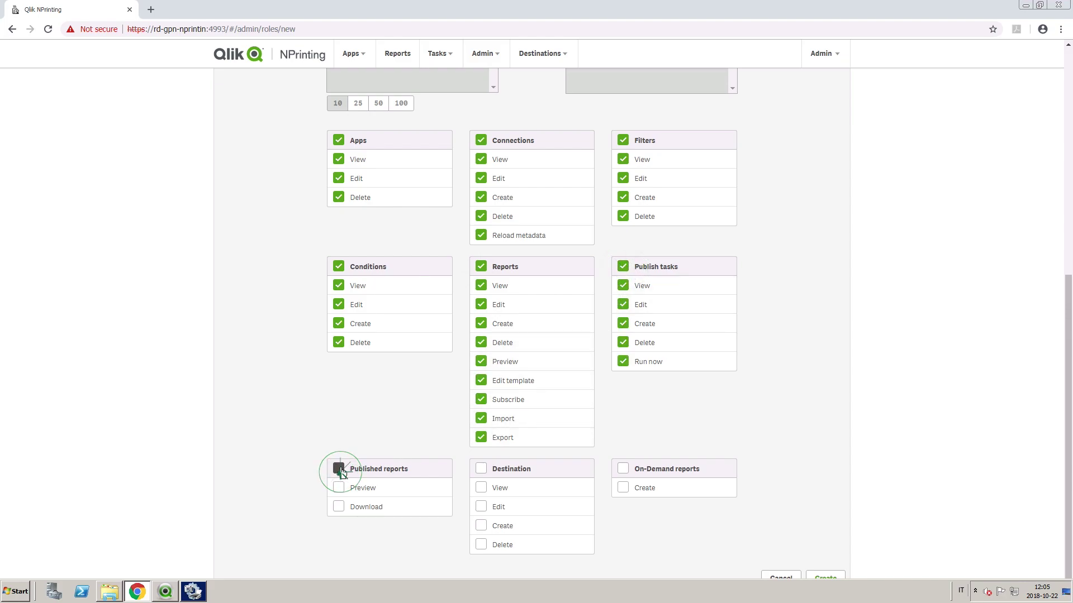
{"action": "left_click", "coordinate": [481, 470]}
{"action": "left_click", "coordinate": [623, 470]}
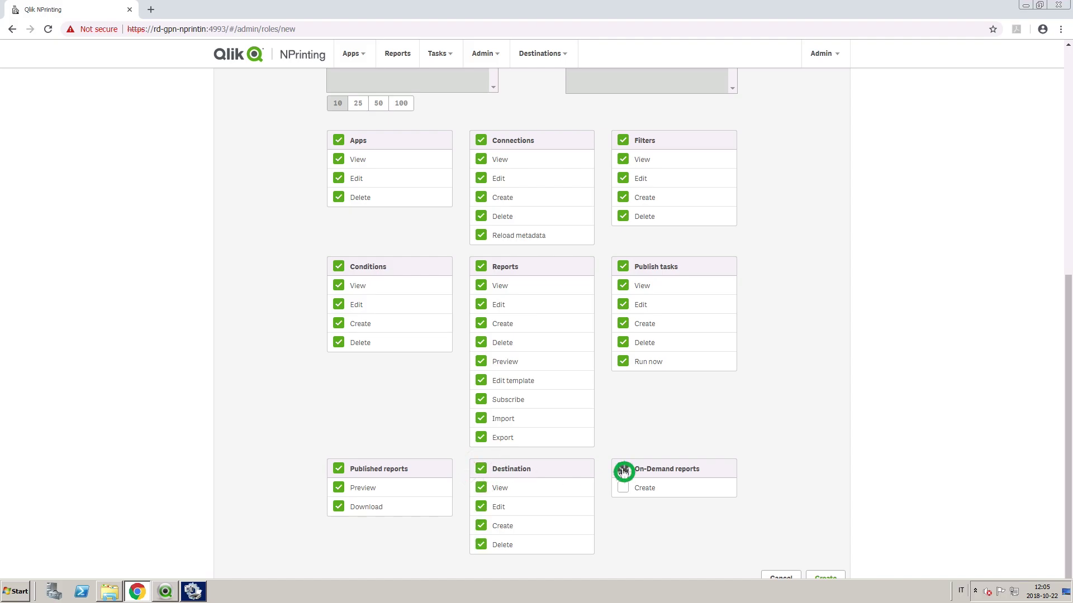
{"action": "scroll", "coordinate": [1064, 341], "scroll_direction": "up", "scroll_amount": 2}
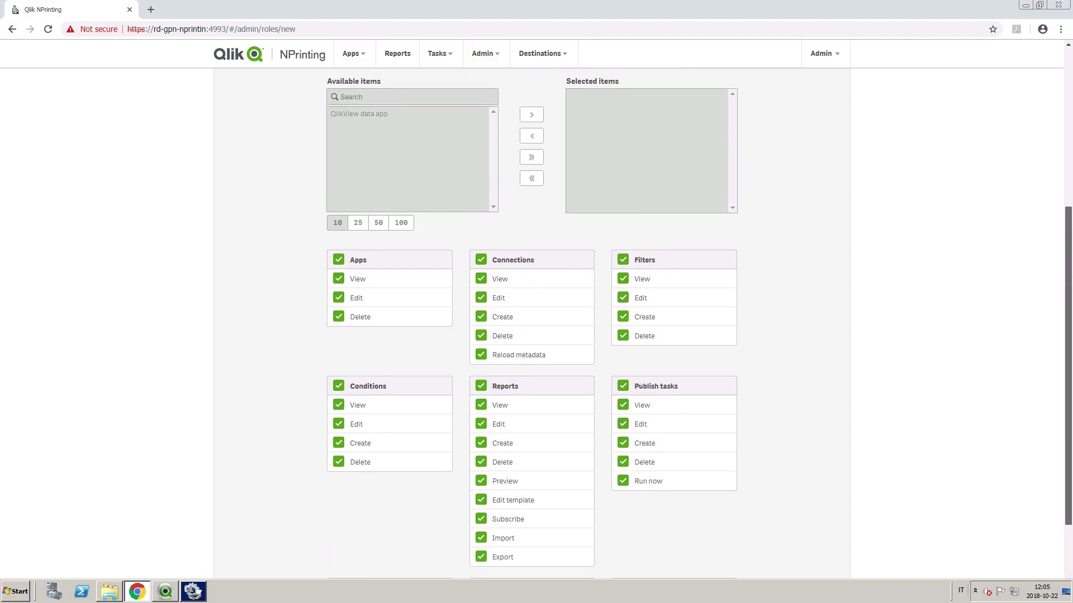
{"action": "scroll", "coordinate": [1064, 341], "scroll_direction": "up", "scroll_amount": 2}
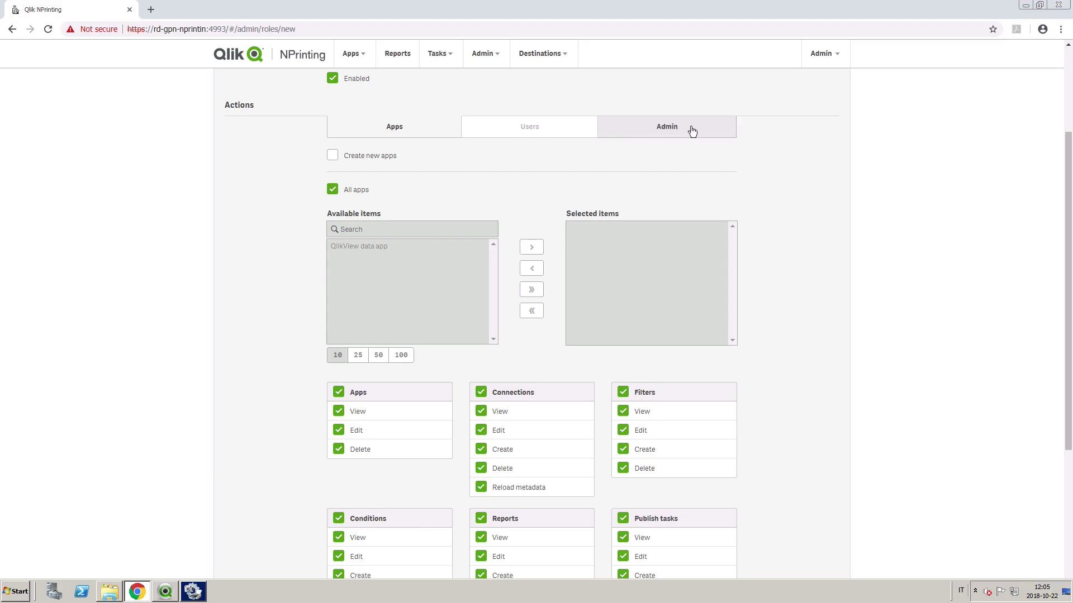
Step: Add Task executions, Import tasks and On-Demand requests admin rights, then create the role
{"action": "left_click", "coordinate": [692, 129]}
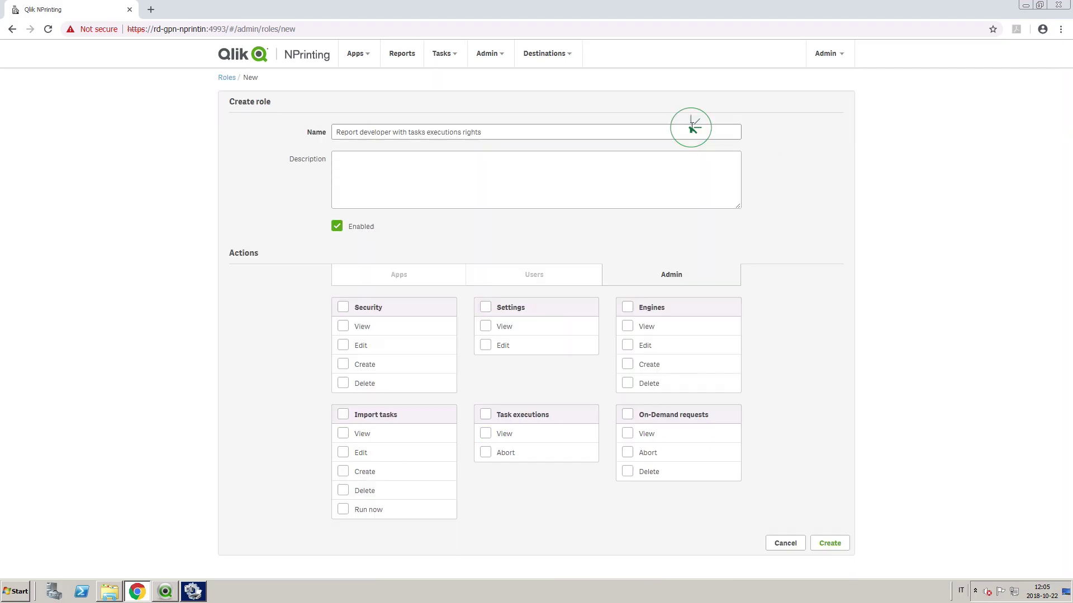
{"action": "left_click", "coordinate": [485, 416]}
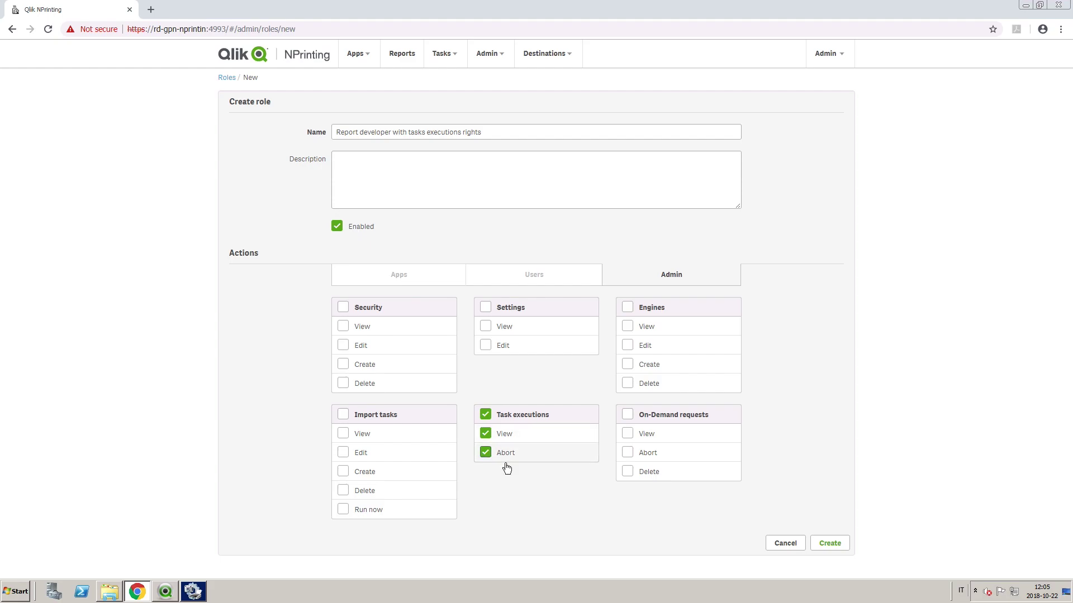
{"action": "left_click", "coordinate": [343, 416]}
{"action": "left_click", "coordinate": [627, 416]}
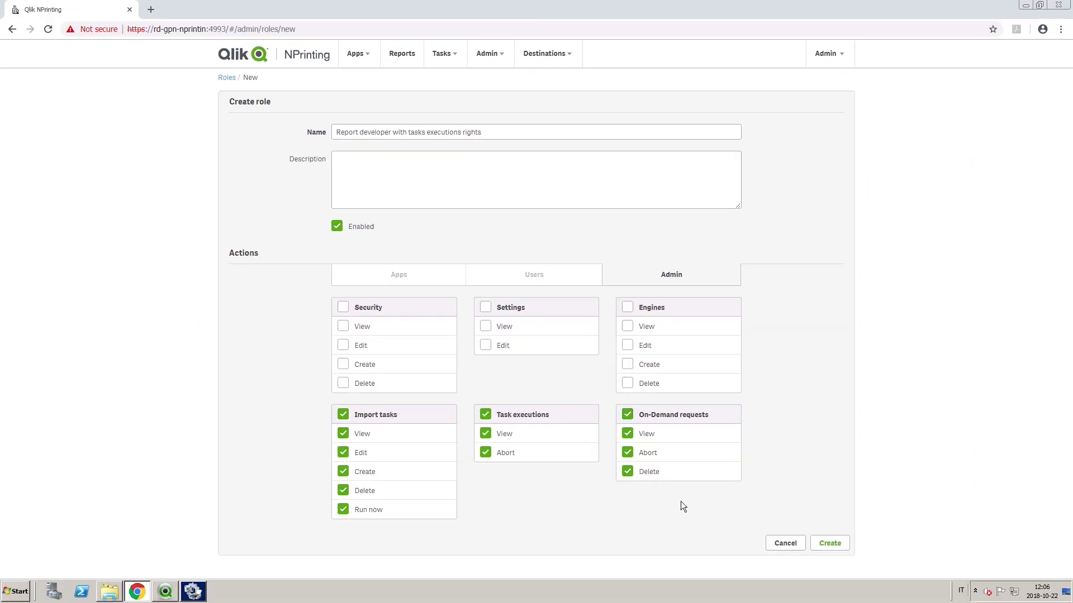
{"action": "left_click", "coordinate": [827, 543]}
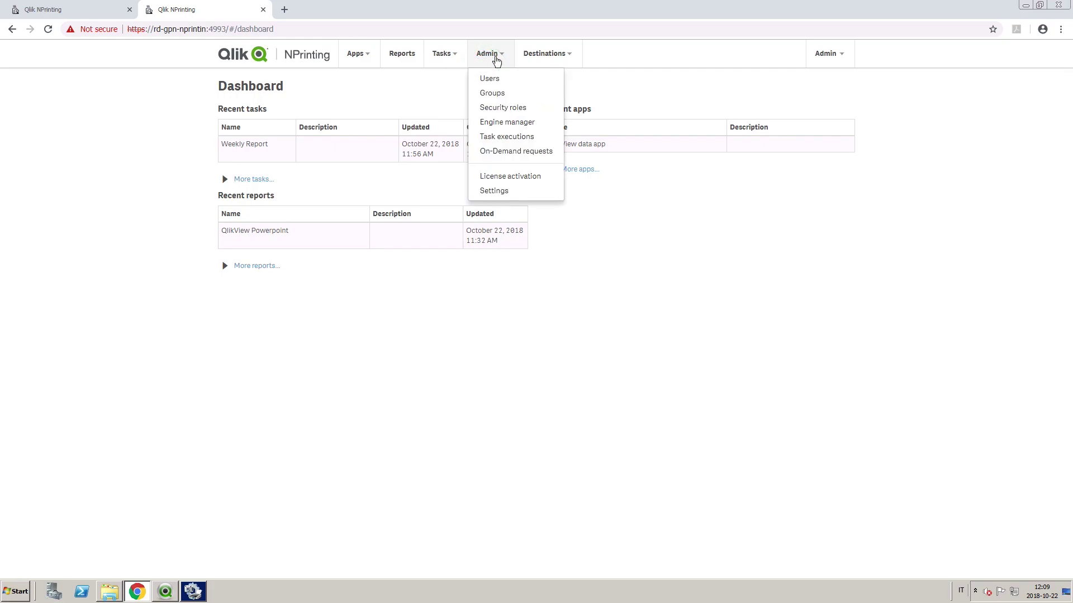
Step: Assign the 'Report developer with tasks executions rights' role to the non-admin user and save
{"action": "left_click", "coordinate": [495, 83]}
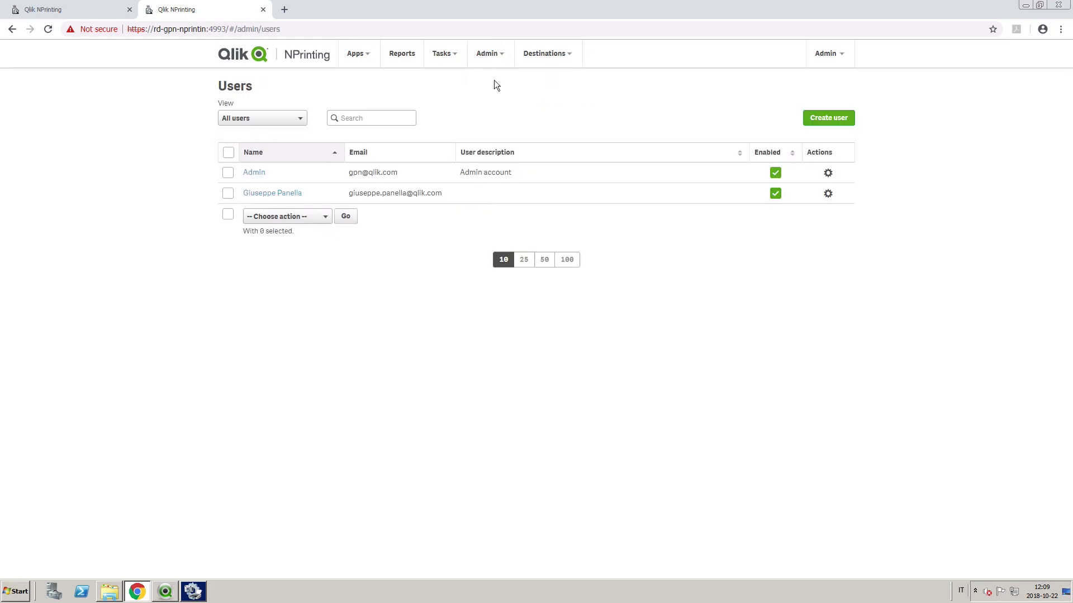
{"action": "left_click", "coordinate": [257, 192]}
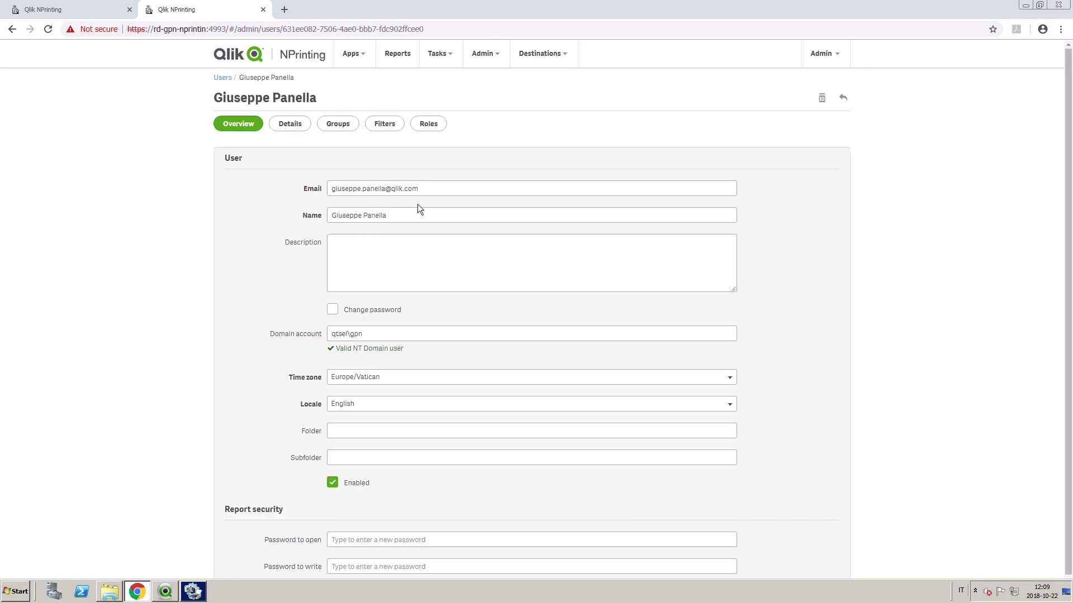
{"action": "left_click", "coordinate": [431, 128]}
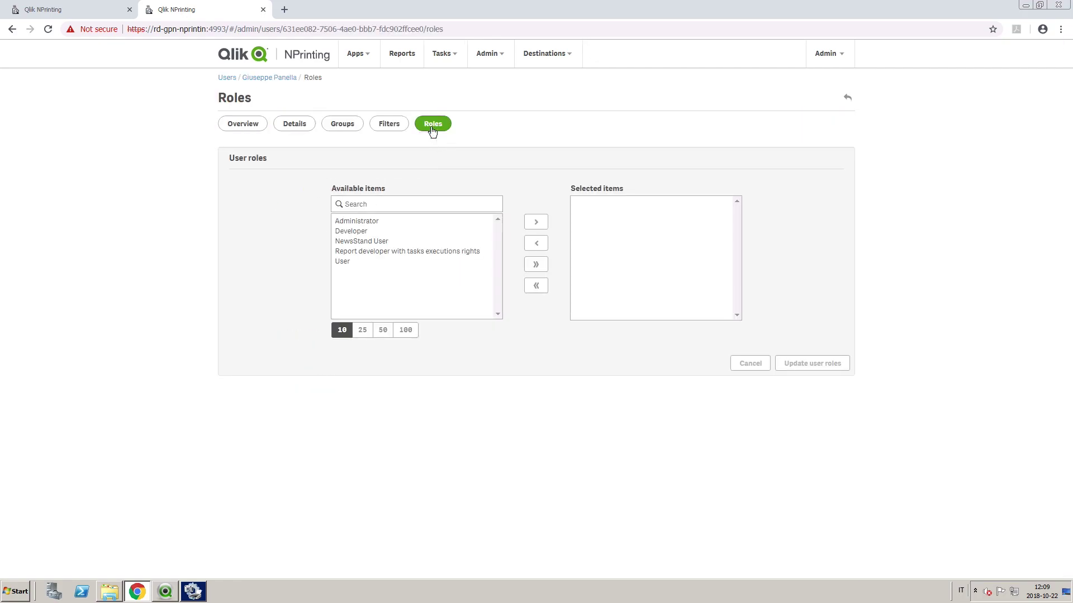
{"action": "left_click", "coordinate": [357, 251]}
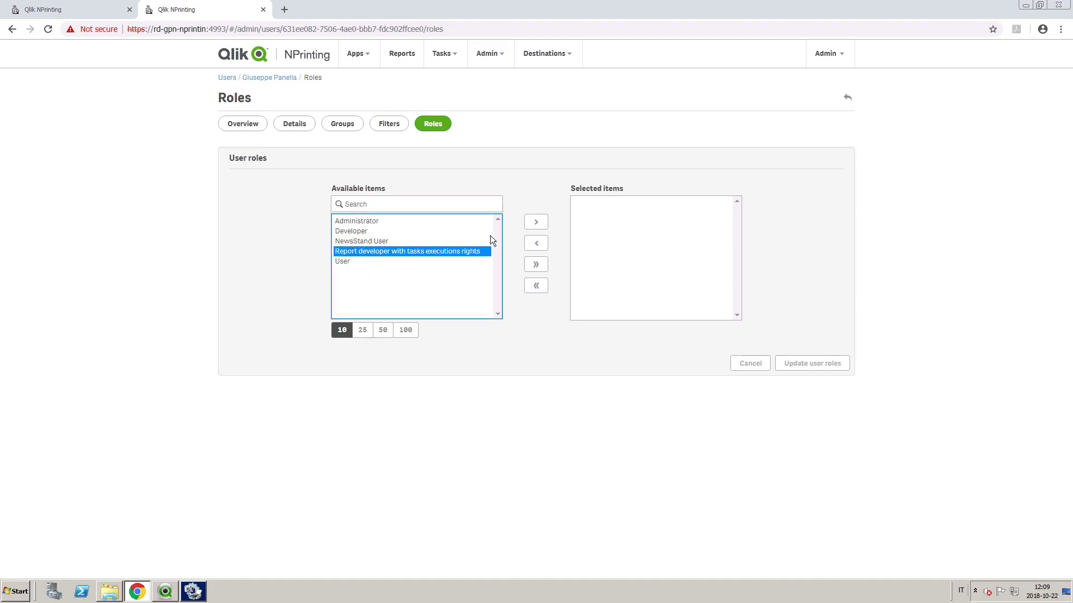
{"action": "left_click", "coordinate": [537, 223]}
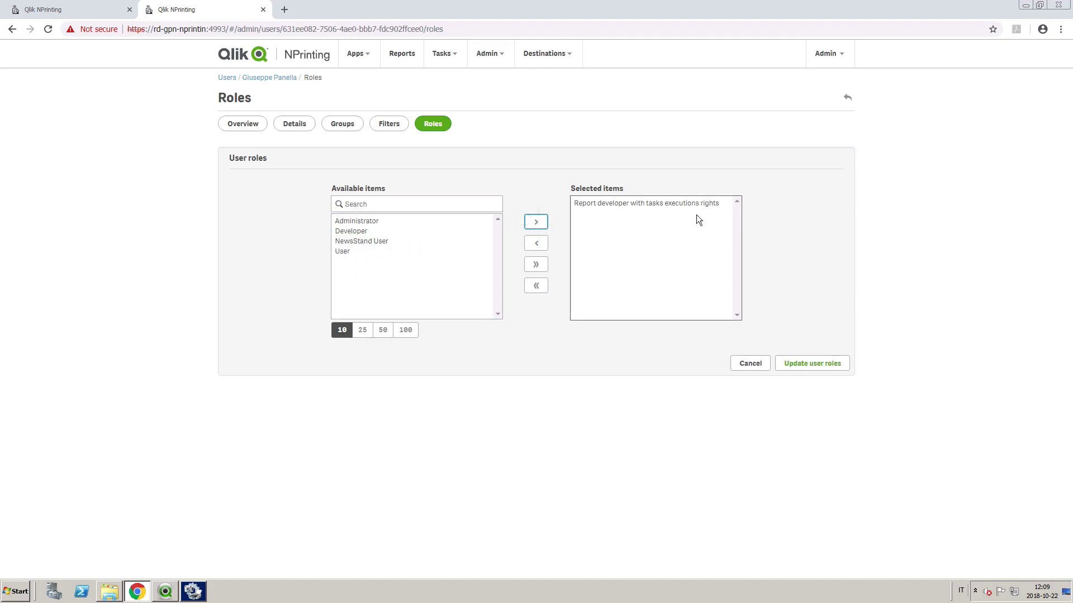
{"action": "left_click", "coordinate": [805, 362]}
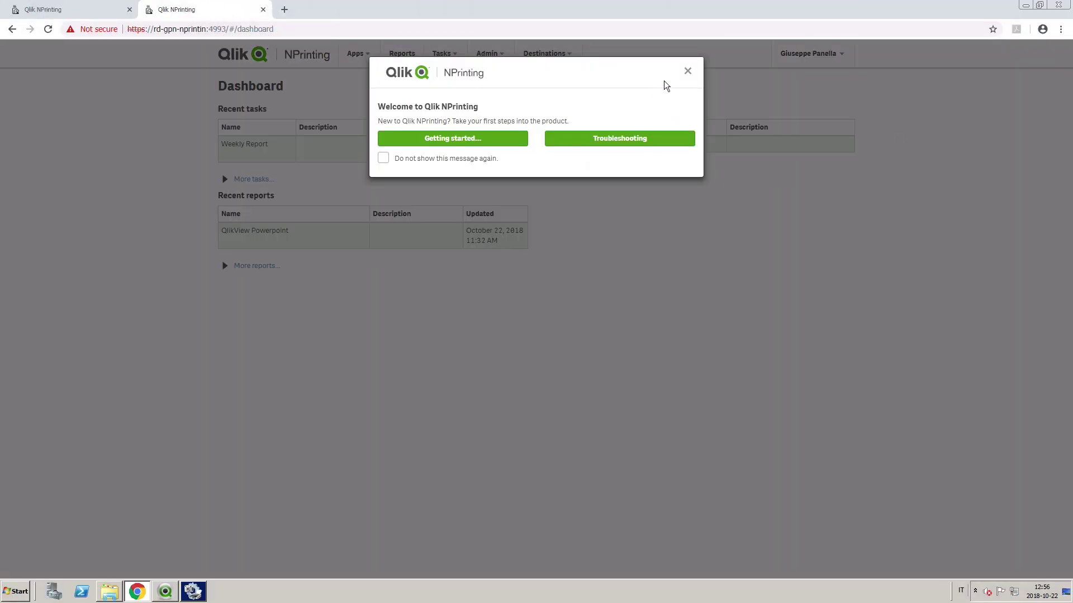
Step: As the restricted user, run the Weekly Report publish task immediately
{"action": "left_click", "coordinate": [689, 71]}
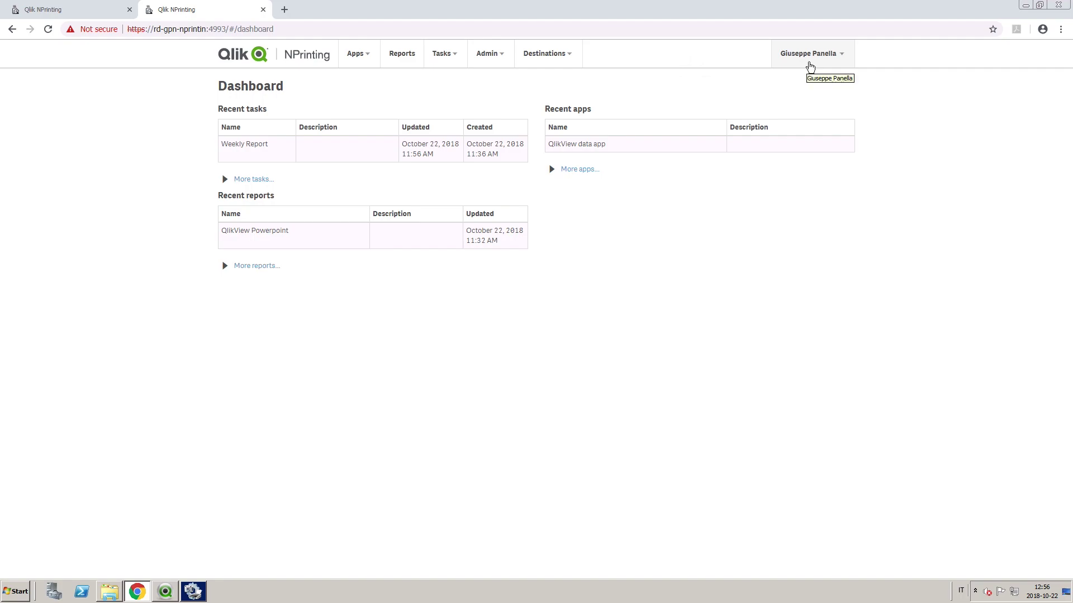
{"action": "left_click", "coordinate": [491, 59]}
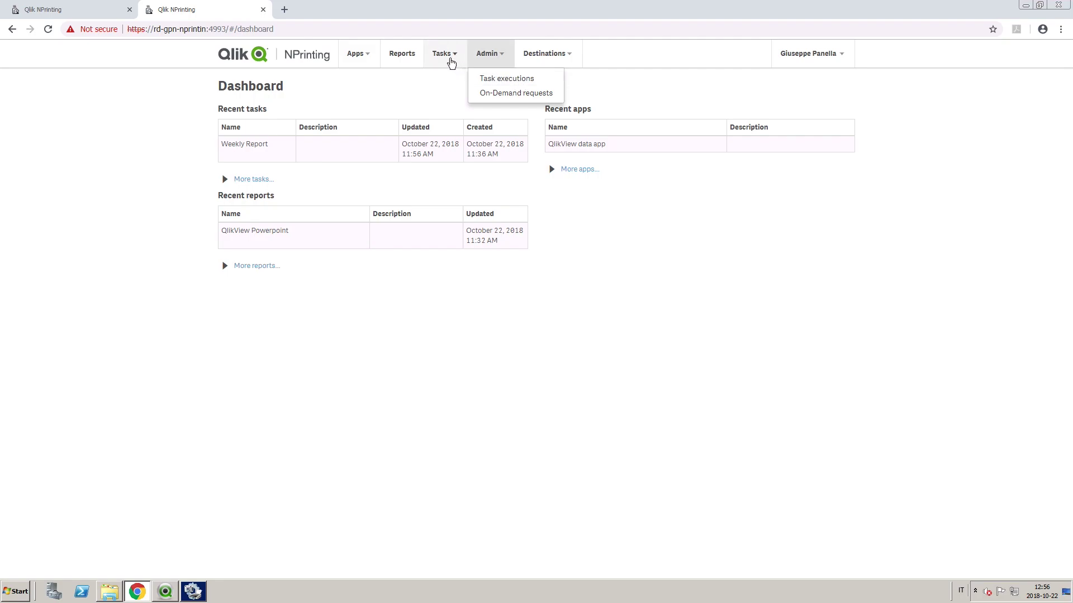
{"action": "left_click", "coordinate": [450, 56]}
{"action": "left_click", "coordinate": [454, 78]}
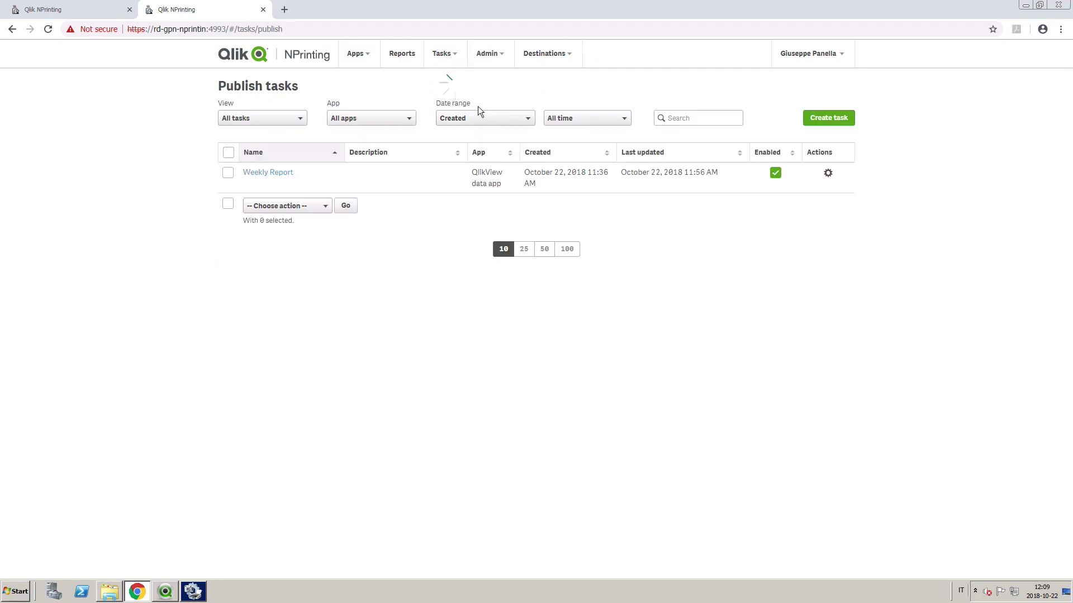
{"action": "left_click", "coordinate": [261, 177]}
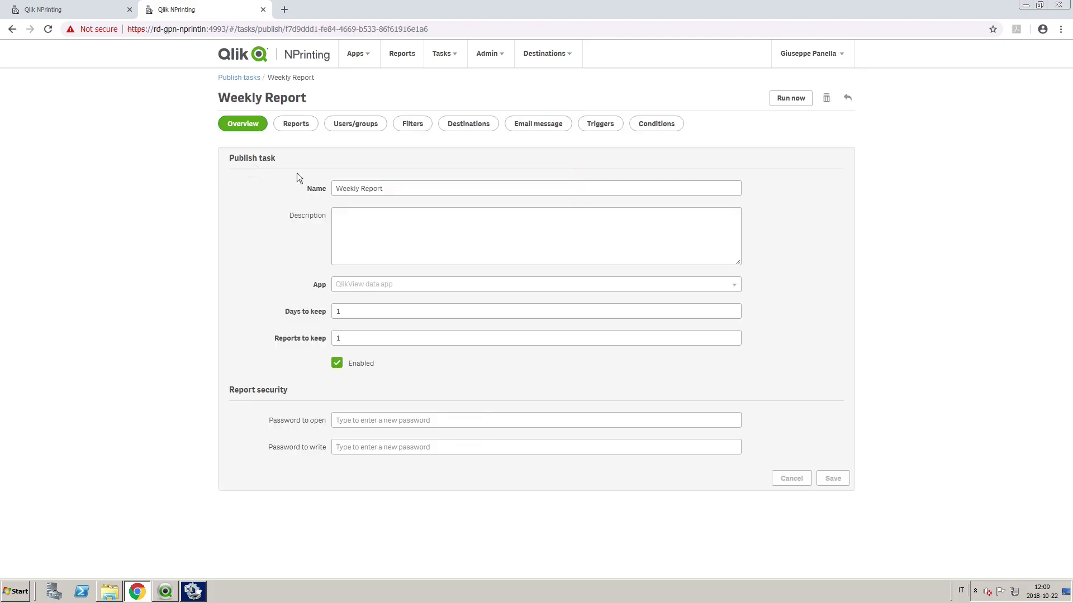
{"action": "left_click", "coordinate": [798, 103]}
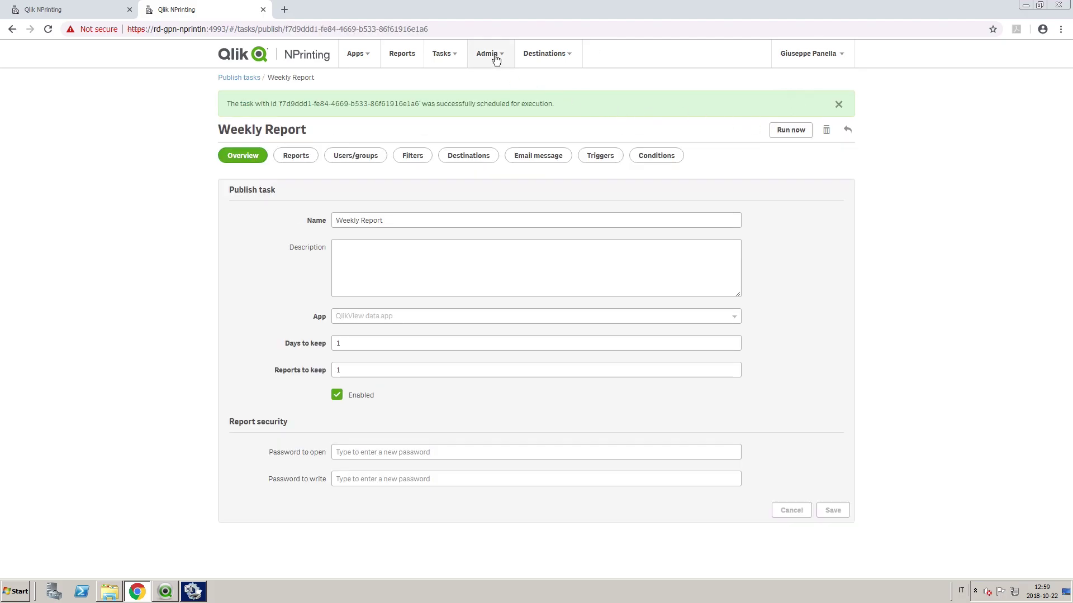
Step: Abort the running Weekly Report execution from the Task executions list
{"action": "left_click", "coordinate": [495, 57]}
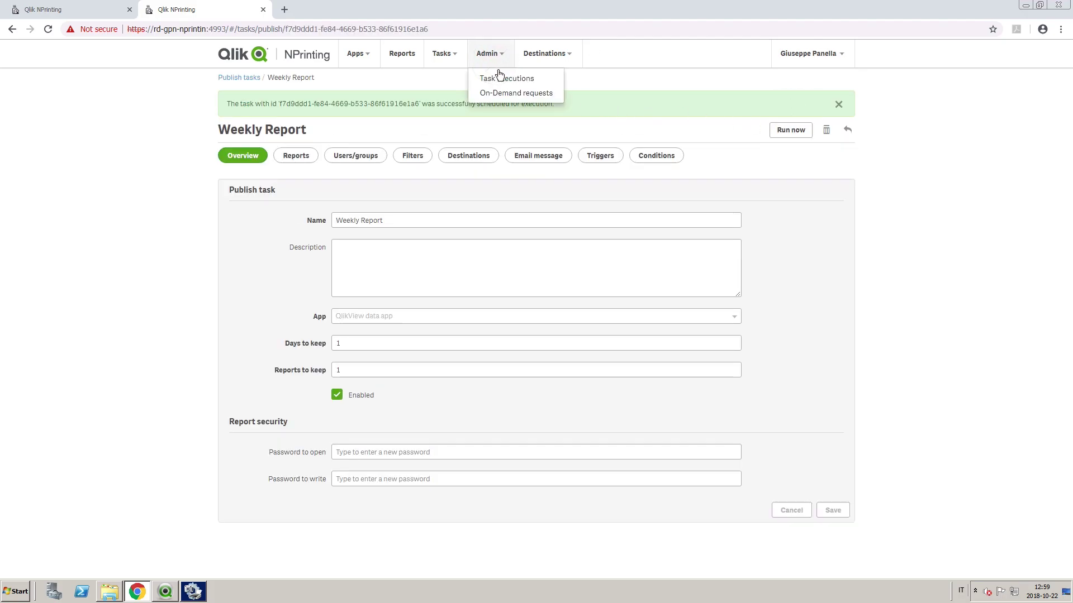
{"action": "left_click", "coordinate": [498, 79]}
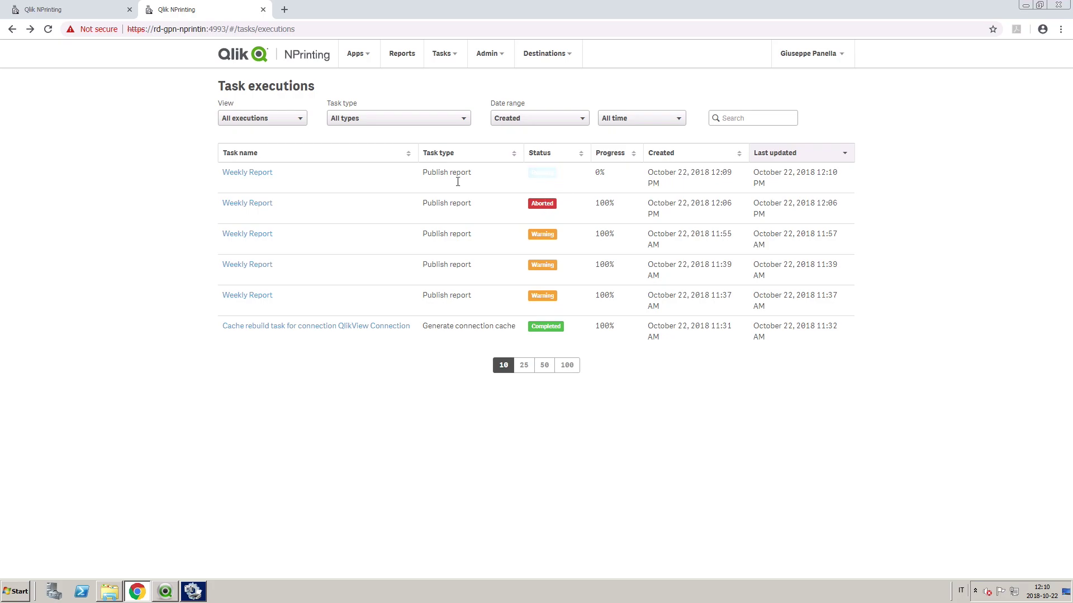
{"action": "left_click", "coordinate": [252, 178]}
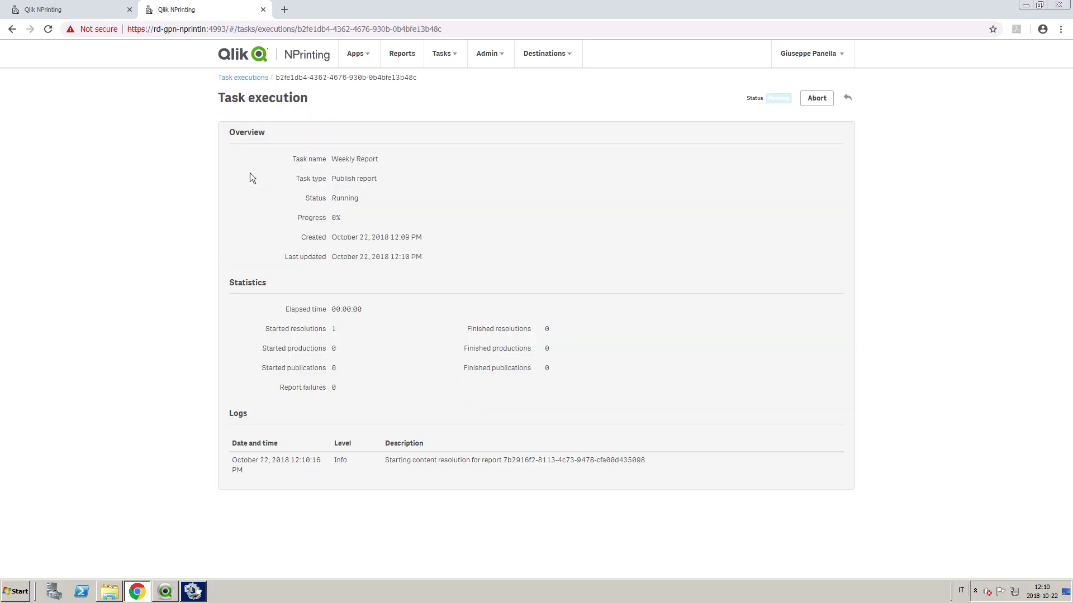
{"action": "left_click", "coordinate": [818, 101]}
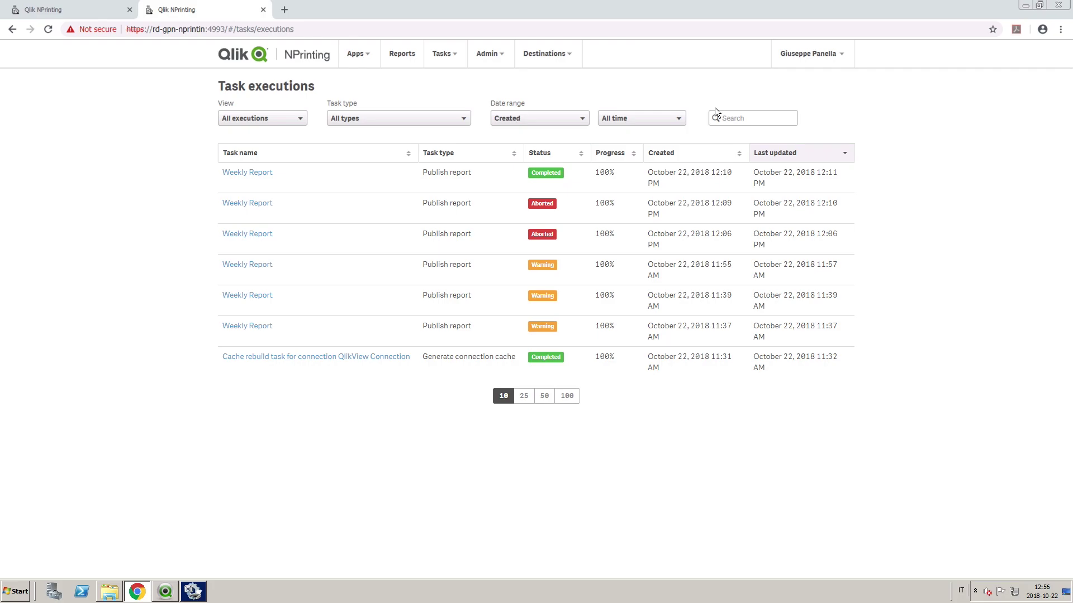
{"action": "left_click", "coordinate": [486, 53]}
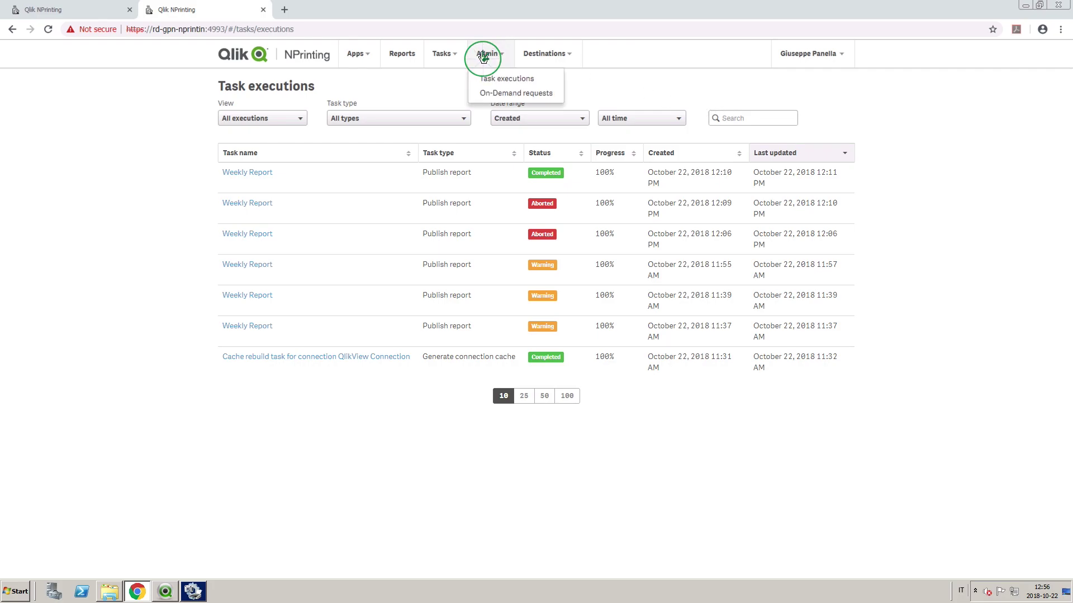
Step: Open On-Demand requests with the status filter left showing all executions
{"action": "left_click", "coordinate": [492, 95]}
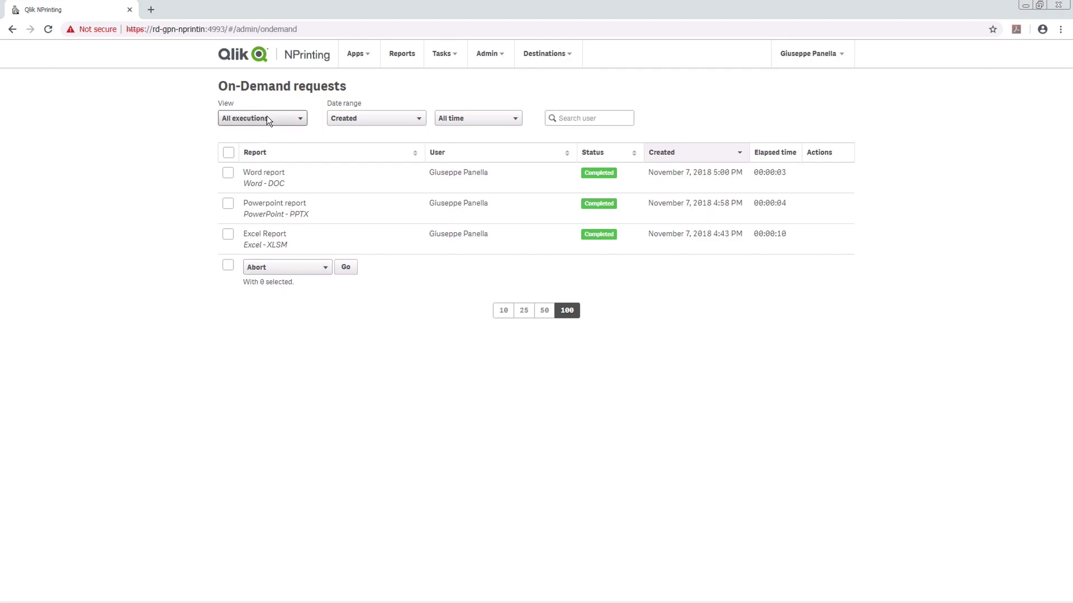
{"action": "left_click", "coordinate": [280, 116]}
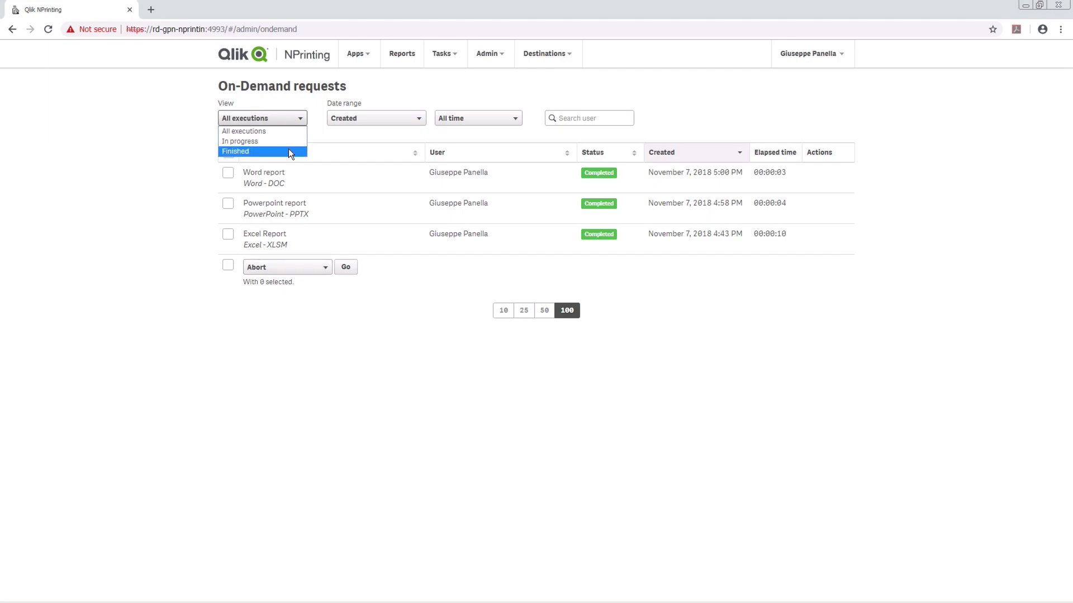
{"action": "left_click", "coordinate": [367, 117]}
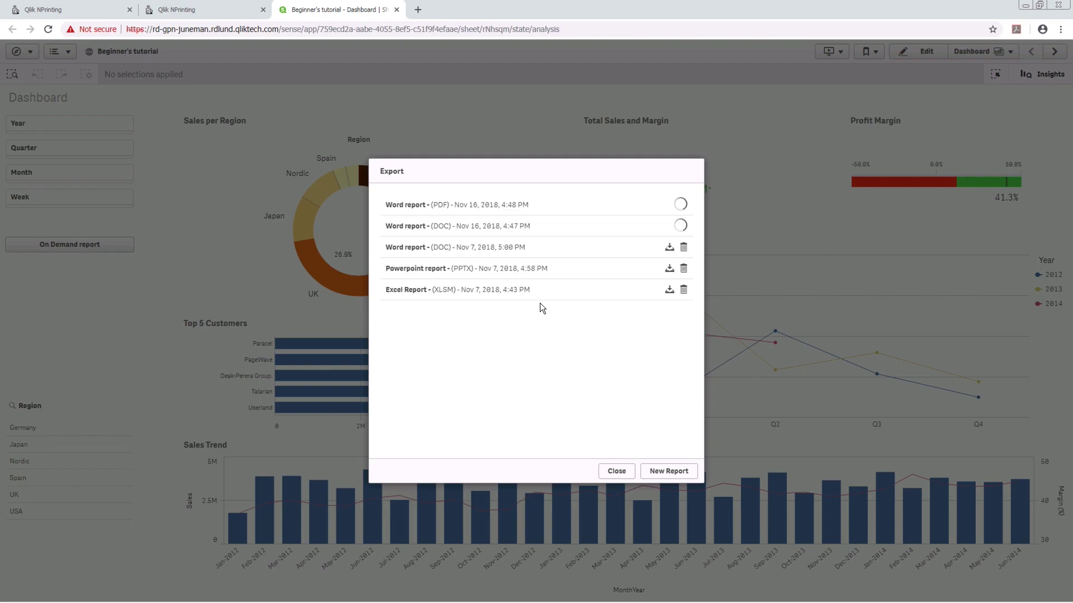
{"action": "left_click", "coordinate": [218, 12]}
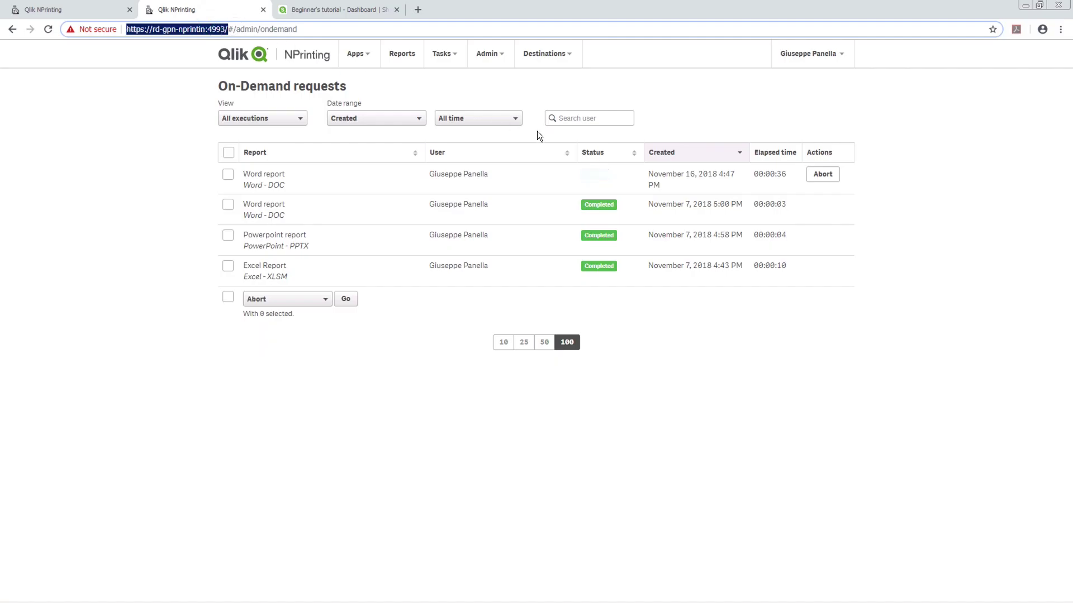
Step: Abort both running Word report requests, DOC and PDF
{"action": "left_click", "coordinate": [790, 217]}
{"action": "left_click", "coordinate": [817, 208]}
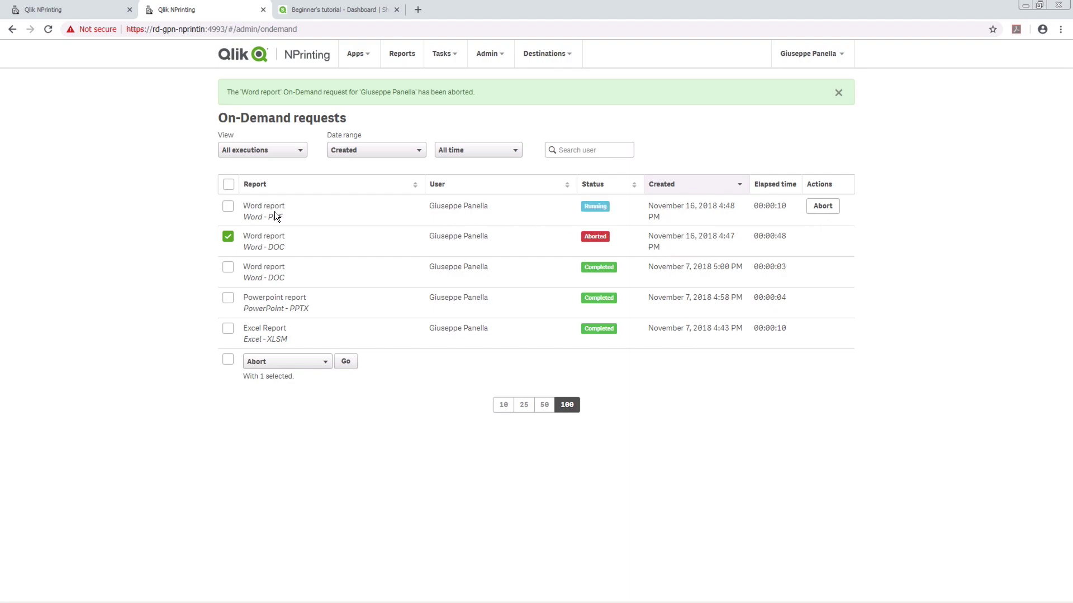
{"action": "left_click", "coordinate": [825, 208]}
{"action": "left_click", "coordinate": [827, 212]}
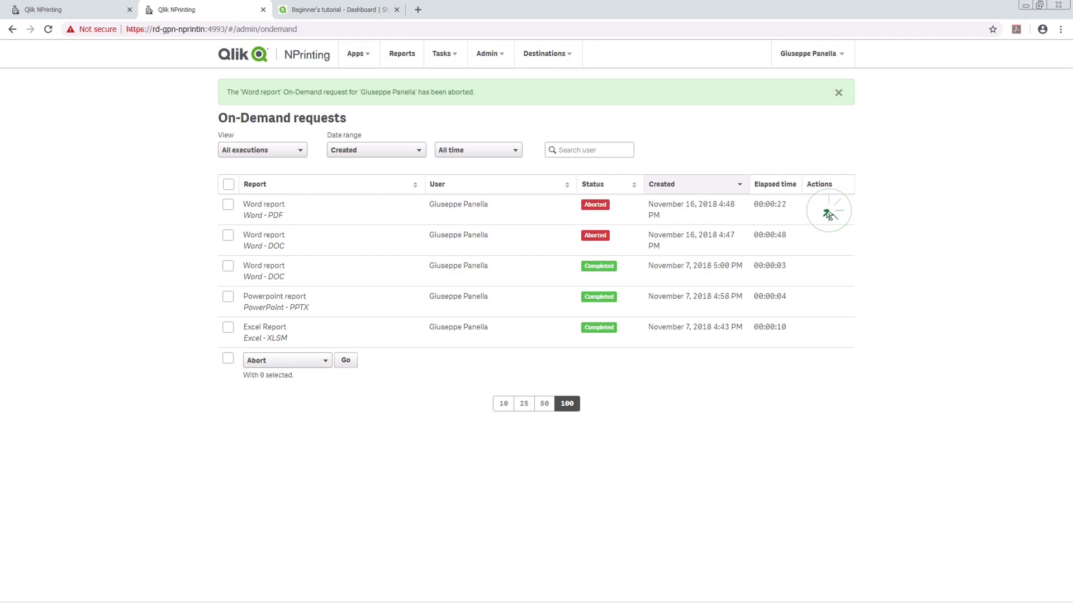